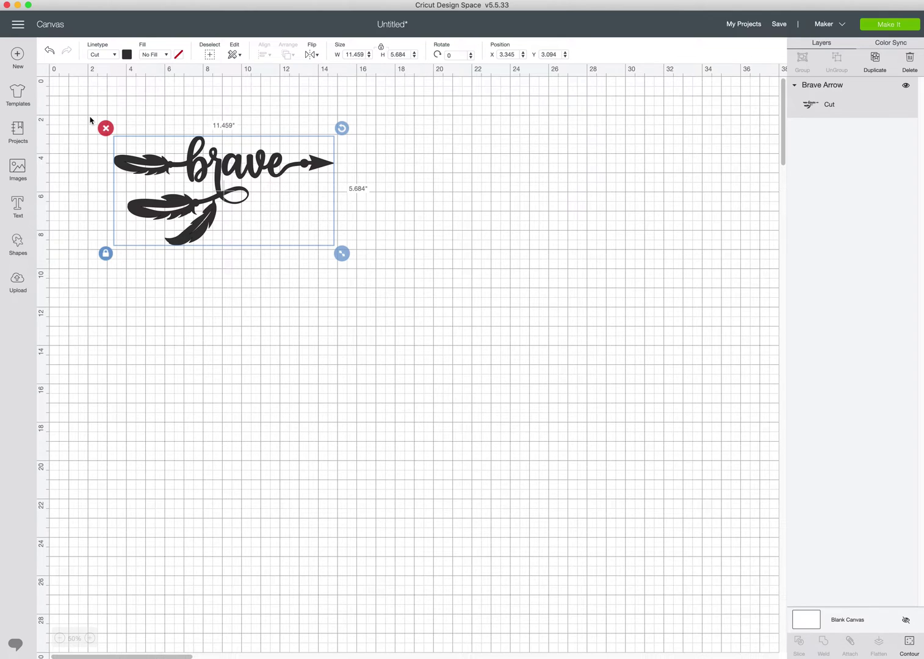
# Step: Set the Brave Arrow image's width to 30 inches with proportions locked, and read its size warning
pyautogui.click(360, 53)
pyautogui.write('30')
pyautogui.press('Tab')
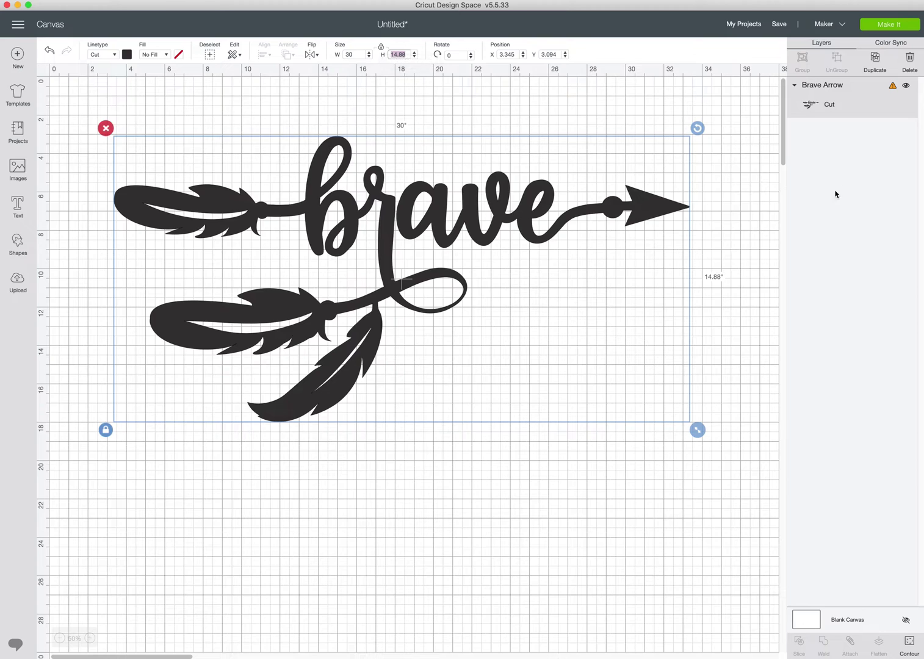
pyautogui.click(895, 89)
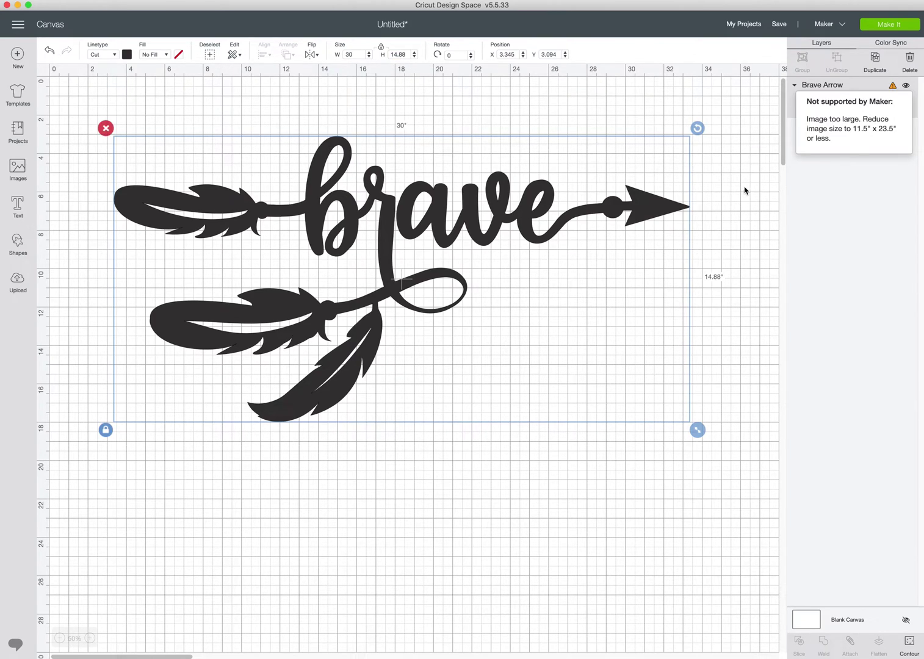
pyautogui.click(742, 150)
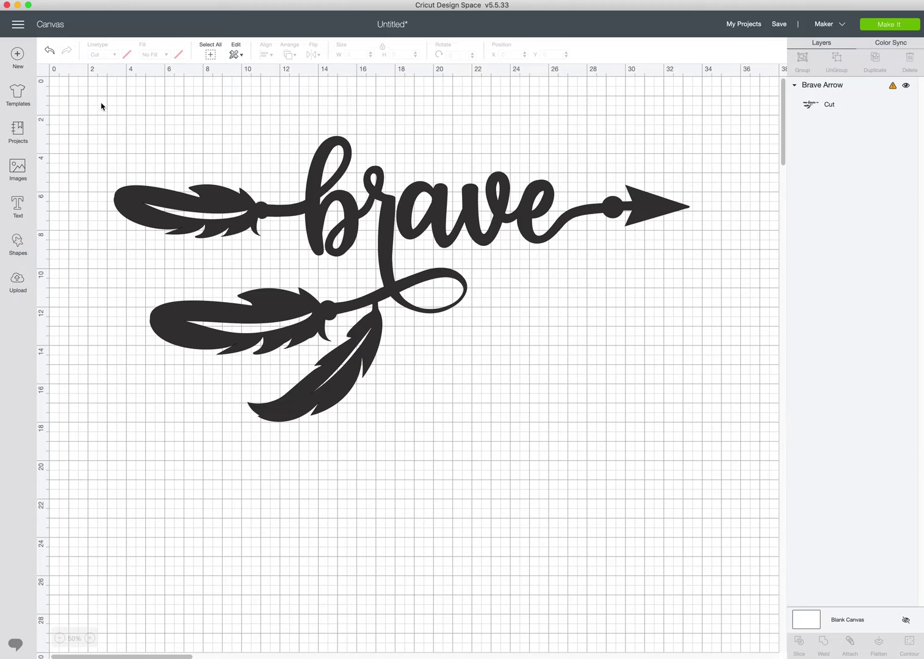
# Step: Add a square shape to the canvas and colour it light purple
pyautogui.click(20, 245)
pyautogui.click(62, 171)
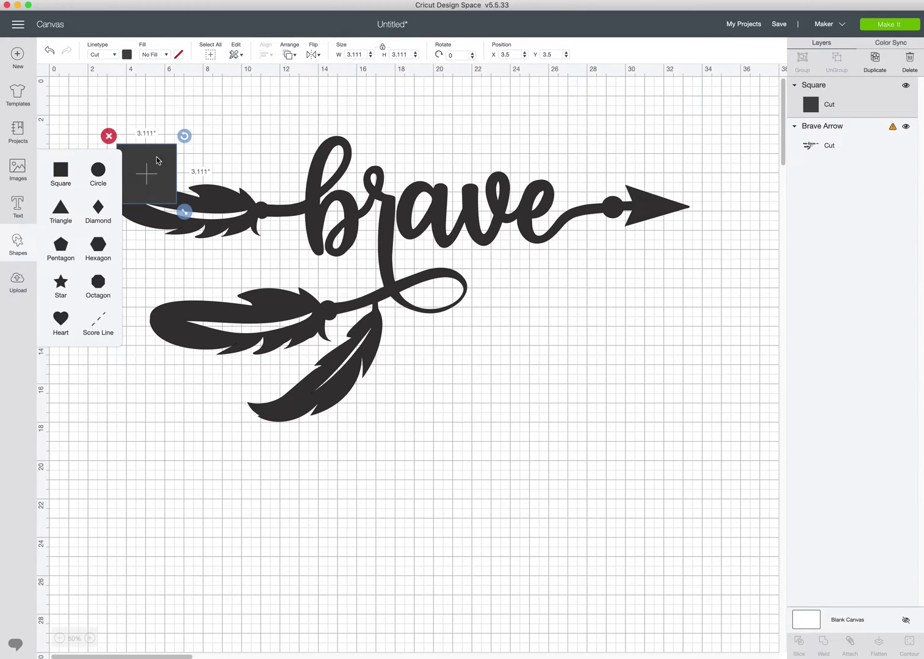
pyautogui.click(127, 55)
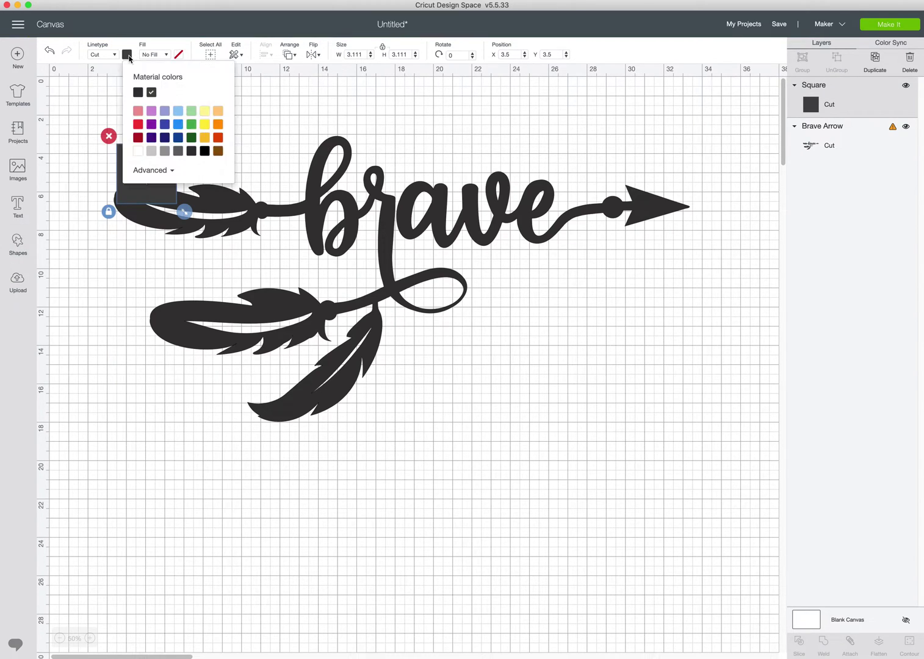
pyautogui.click(151, 111)
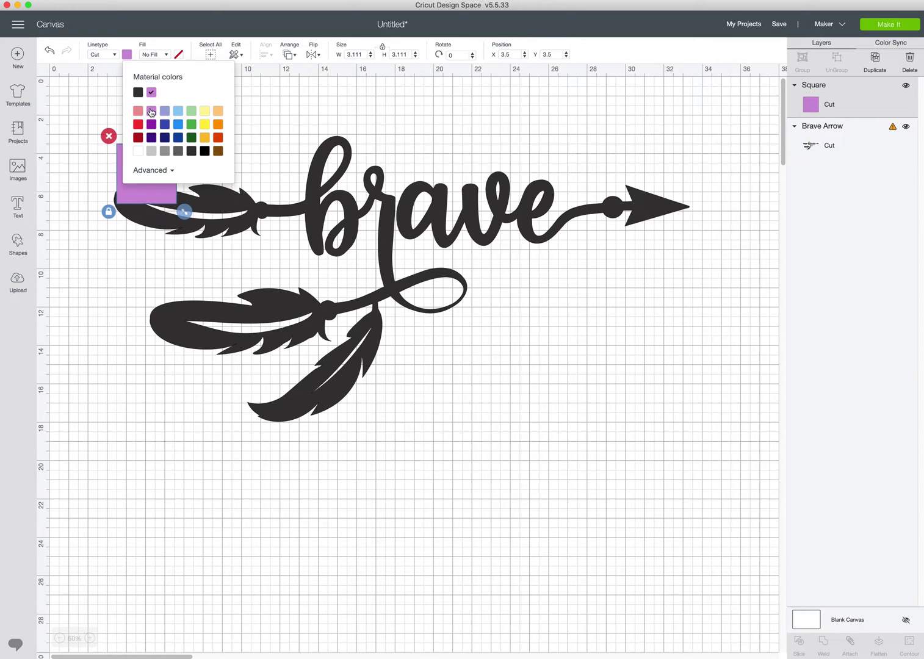
# Step: Resize the purple square to 11.5 by 11.5 inches
pyautogui.click(351, 54)
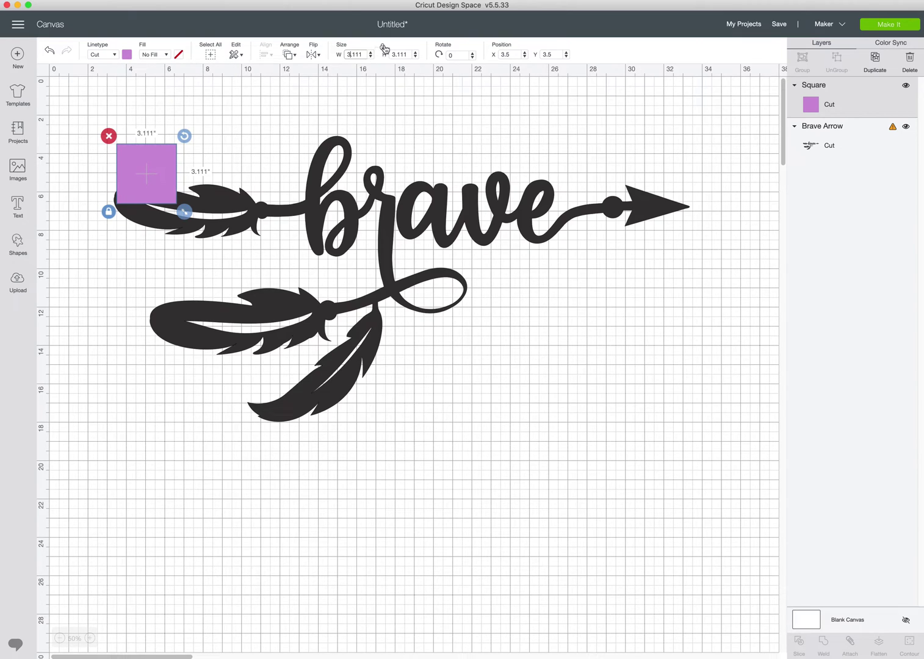
pyautogui.moveTo(364, 54); pyautogui.dragTo(337, 55)
pyautogui.write('11.5')
pyautogui.press('Tab')
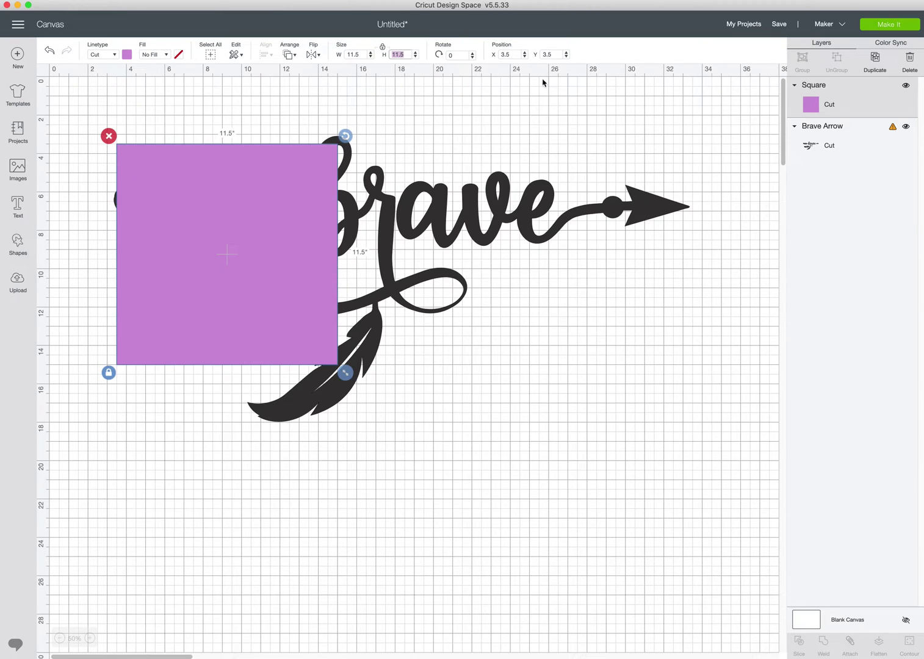
# Step: Move the Brave Arrow design lower on the canvas and align the square over its upper-left corner
pyautogui.moveTo(237, 227); pyautogui.dragTo(218, 432)
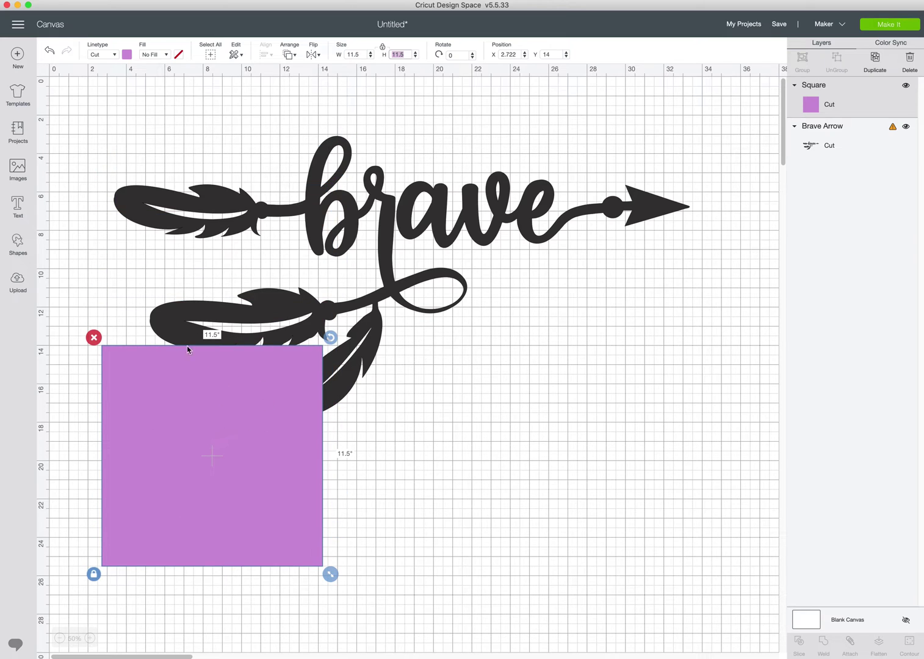
pyautogui.moveTo(385, 221); pyautogui.dragTo(384, 307)
pyautogui.moveTo(214, 404); pyautogui.dragTo(223, 278)
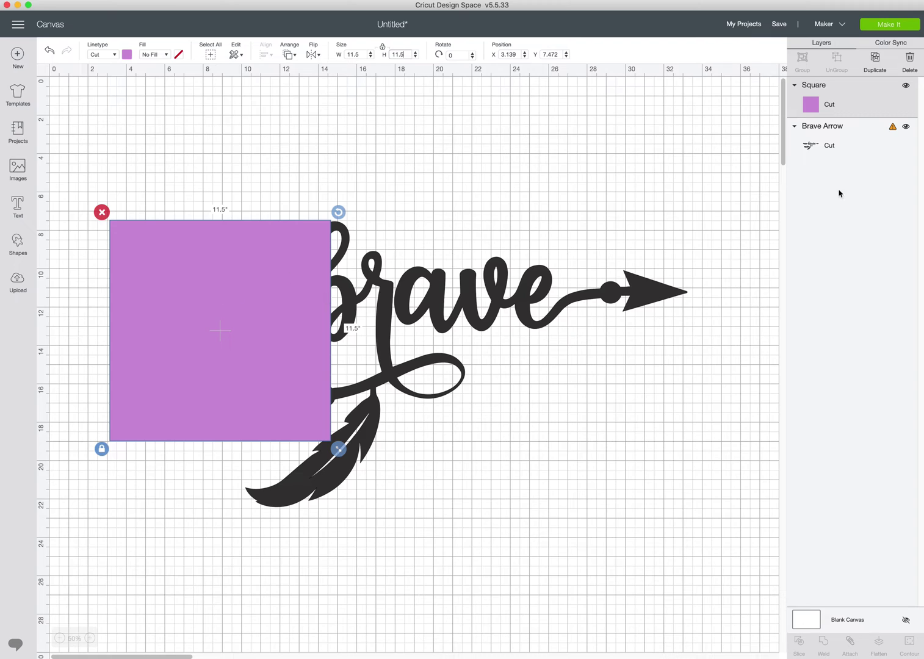
# Step: Duplicate the square four times and tile the copies edge to edge, with three squares above and two below, covering the design
pyautogui.click(879, 60)
pyautogui.moveTo(226, 328); pyautogui.dragTo(639, 293)
pyautogui.click(879, 60)
pyautogui.click(870, 67)
pyautogui.moveTo(635, 332); pyautogui.dragTo(188, 541)
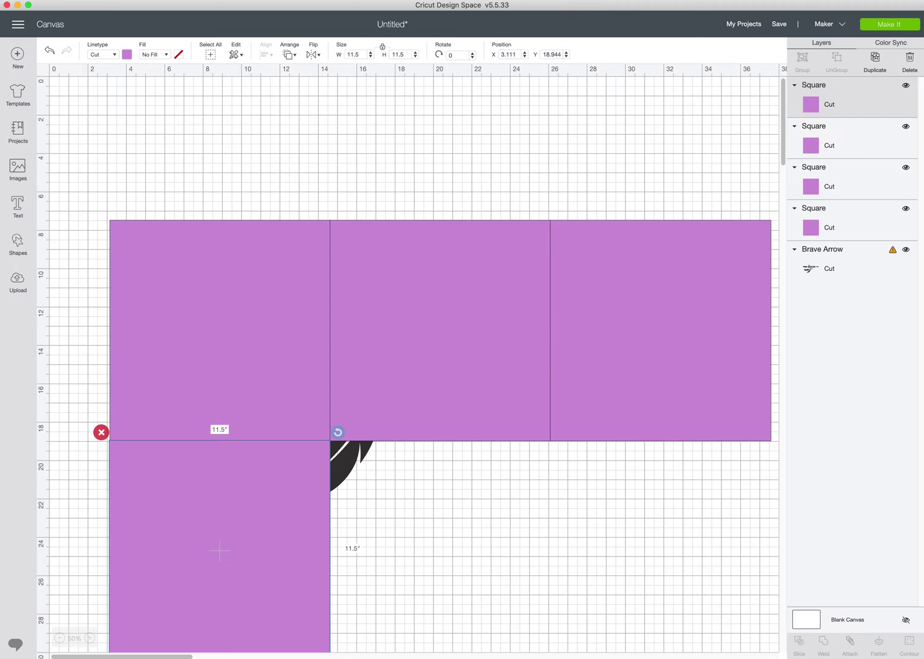
pyautogui.click(875, 59)
pyautogui.moveTo(250, 528); pyautogui.dragTo(458, 519)
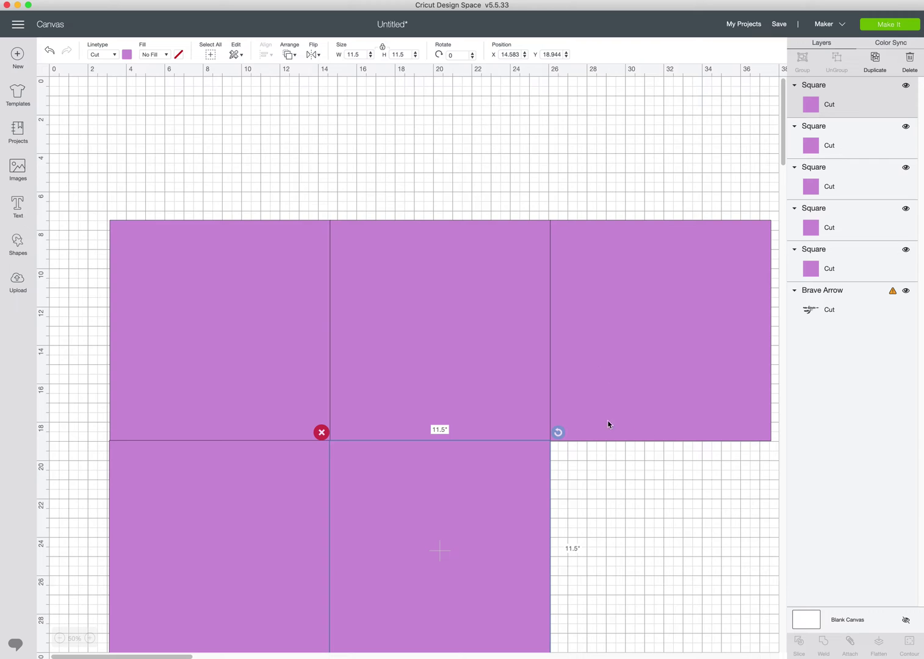
pyautogui.scroll(-2, 678, 471)
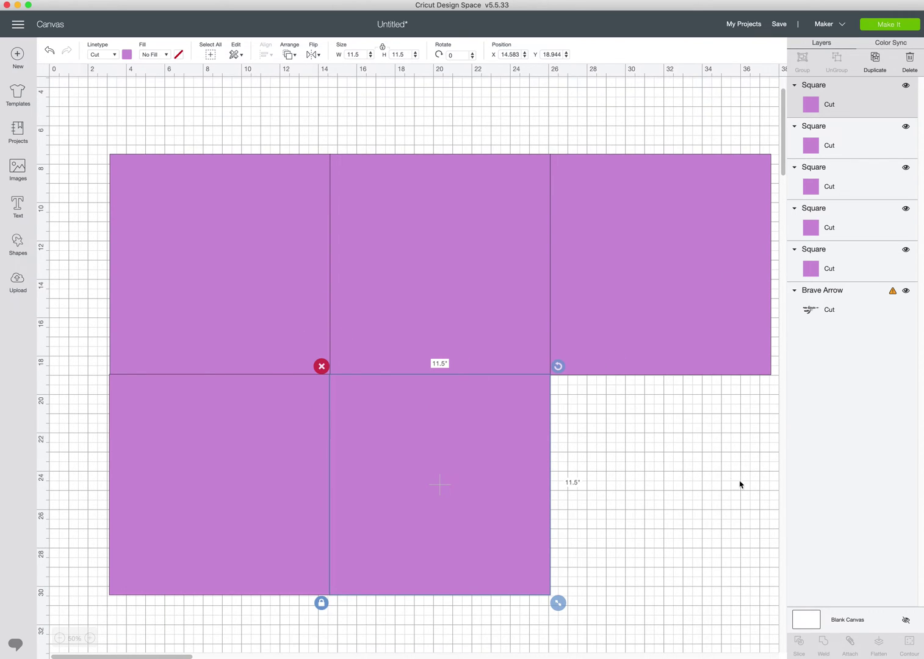
pyautogui.click(657, 501)
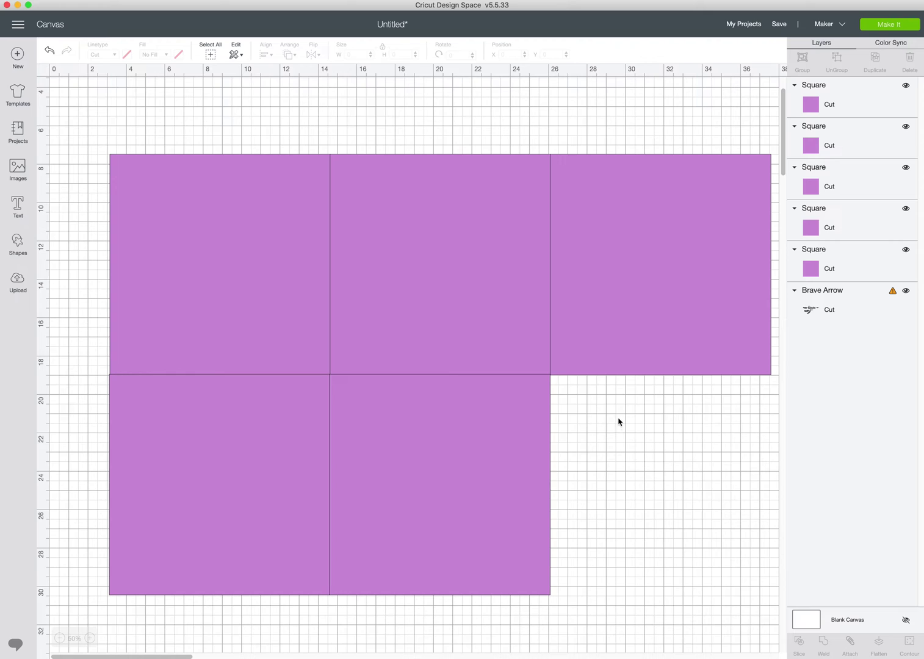
pyautogui.click(854, 113)
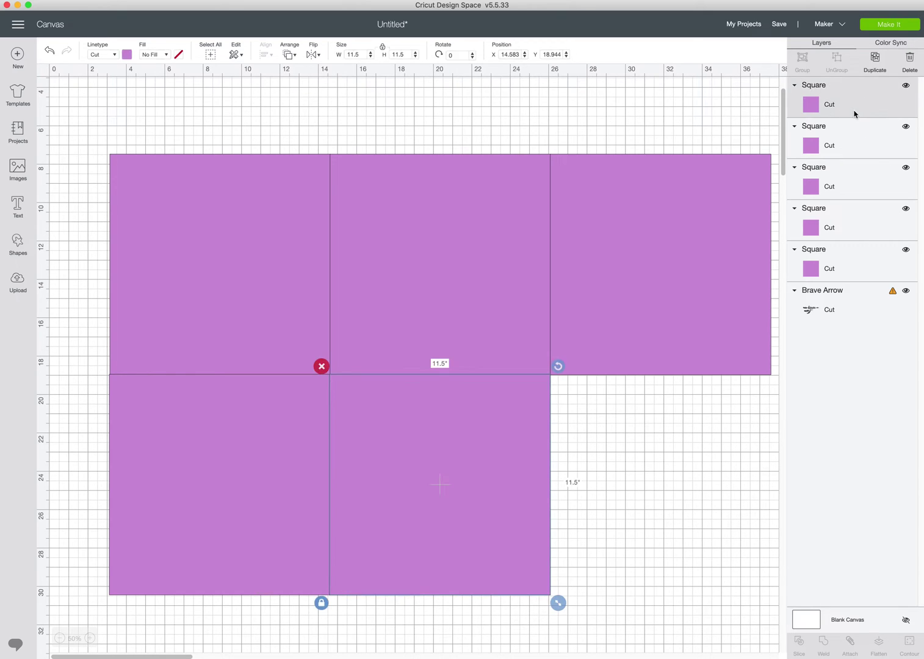
pyautogui.keyDown('shift'); pyautogui.click(845, 301); pyautogui.keyUp('shift')
pyautogui.keyDown('shift'); pyautogui.click(842, 265); pyautogui.keyUp('shift')
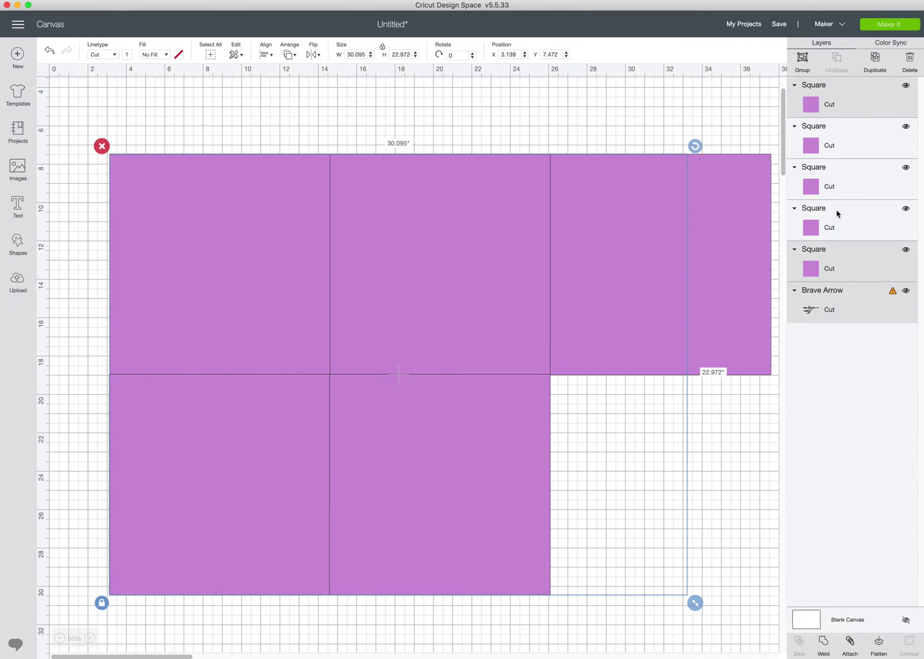
pyautogui.keyDown('shift'); pyautogui.click(840, 220); pyautogui.keyUp('shift')
pyautogui.keyDown('shift'); pyautogui.click(837, 178); pyautogui.keyUp('shift')
pyautogui.keyDown('shift'); pyautogui.click(838, 144); pyautogui.keyUp('shift')
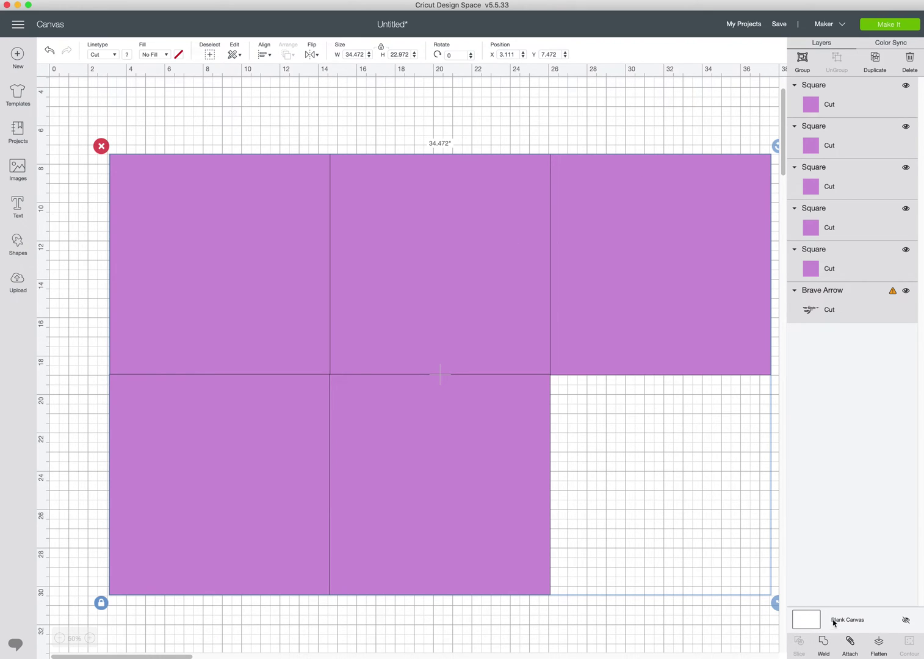
pyautogui.click(654, 506)
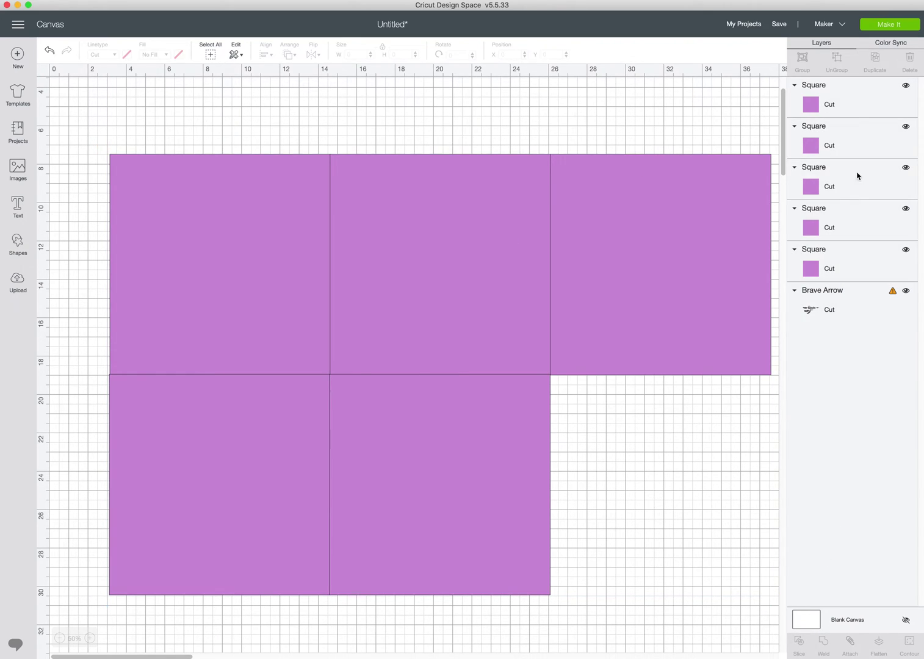
# Step: Slice the Brave Arrow design with the square covering its upper-left portion
pyautogui.click(822, 305)
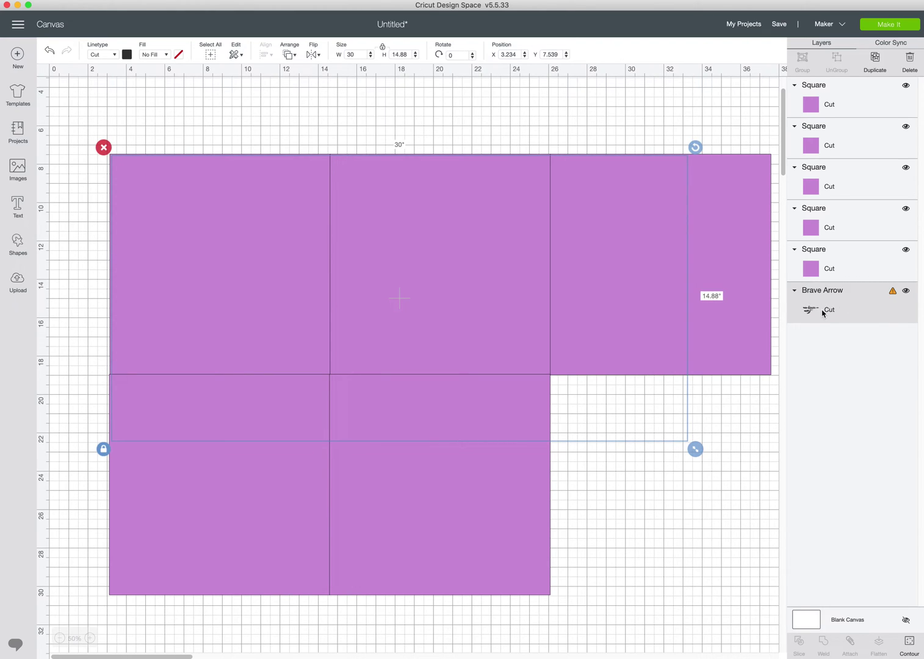
pyautogui.keyDown('shift'); pyautogui.click(816, 266); pyautogui.keyUp('shift')
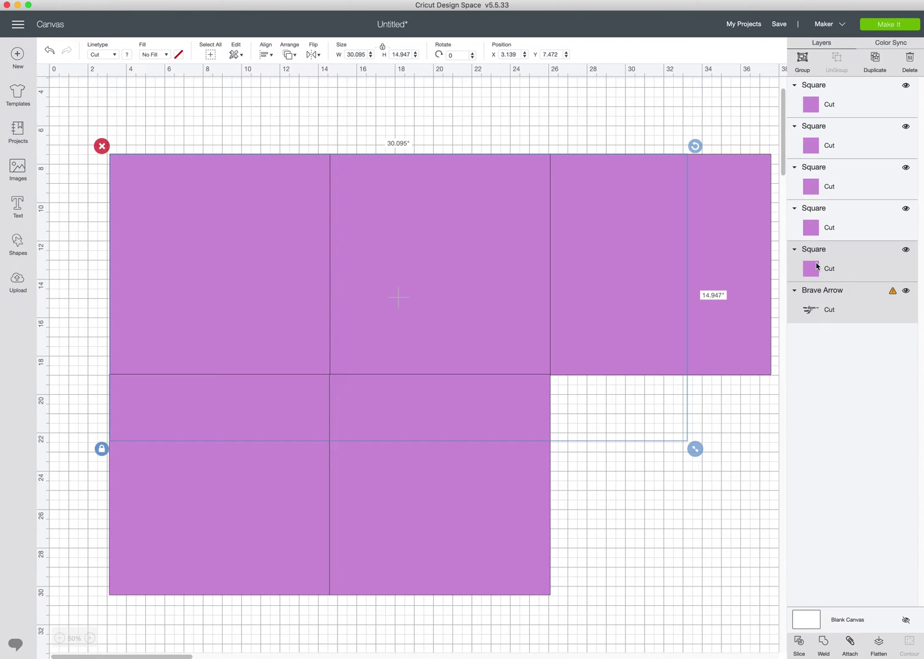
pyautogui.click(799, 645)
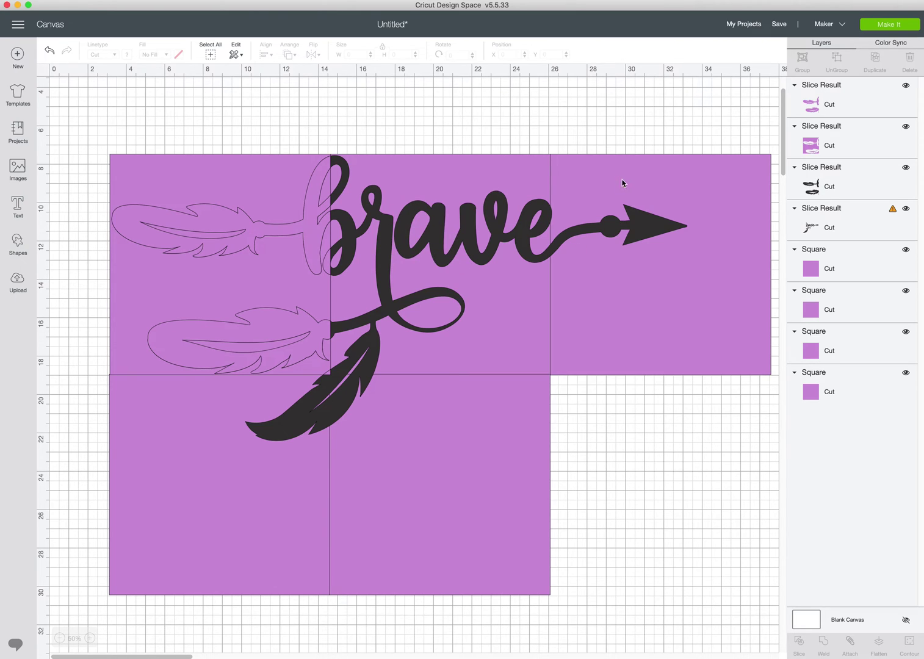
# Step: Delete the two purple slice results left over from the upper-left square
pyautogui.click(815, 111)
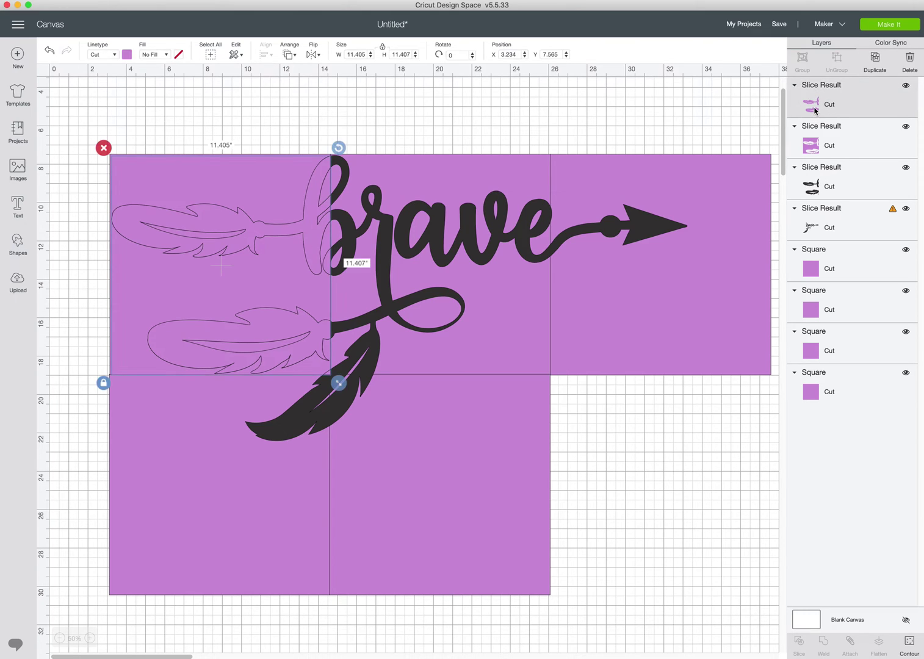
pyautogui.keyDown('shift'); pyautogui.click(839, 142); pyautogui.keyUp('shift')
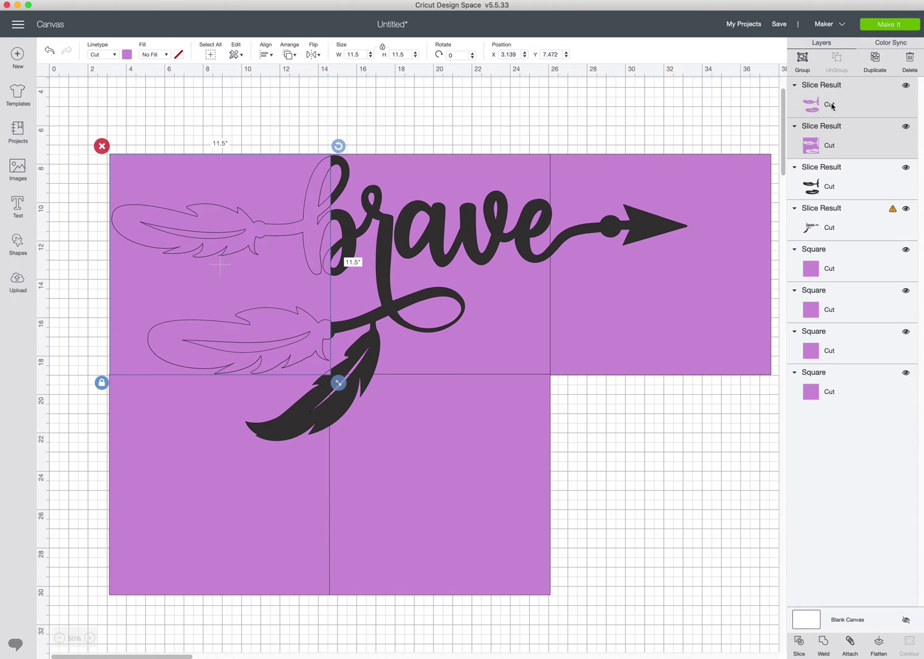
pyautogui.click(913, 60)
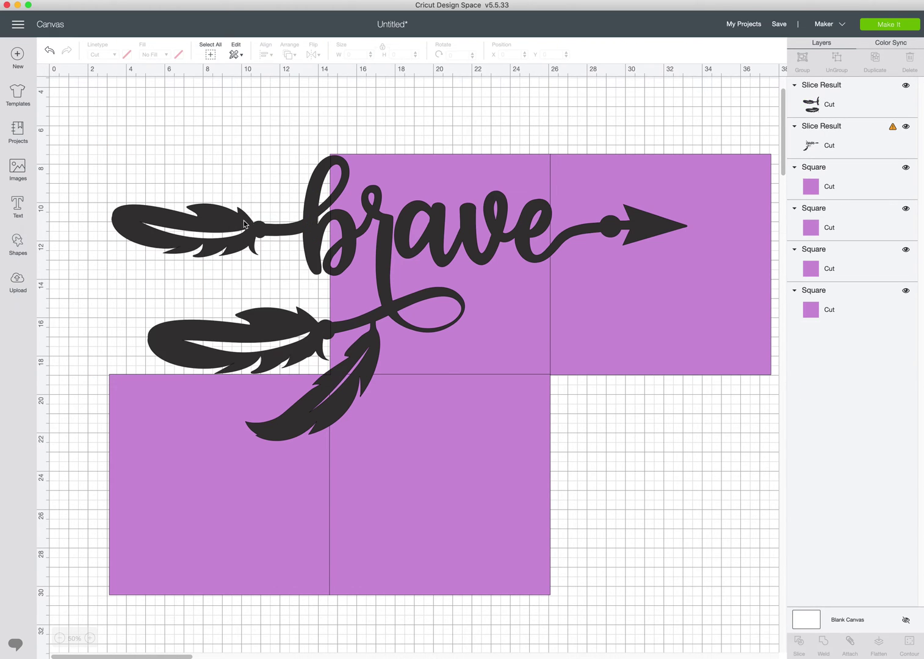
# Step: Slice the remaining brave arrow piece with the middle square of the lower row
pyautogui.click(819, 145)
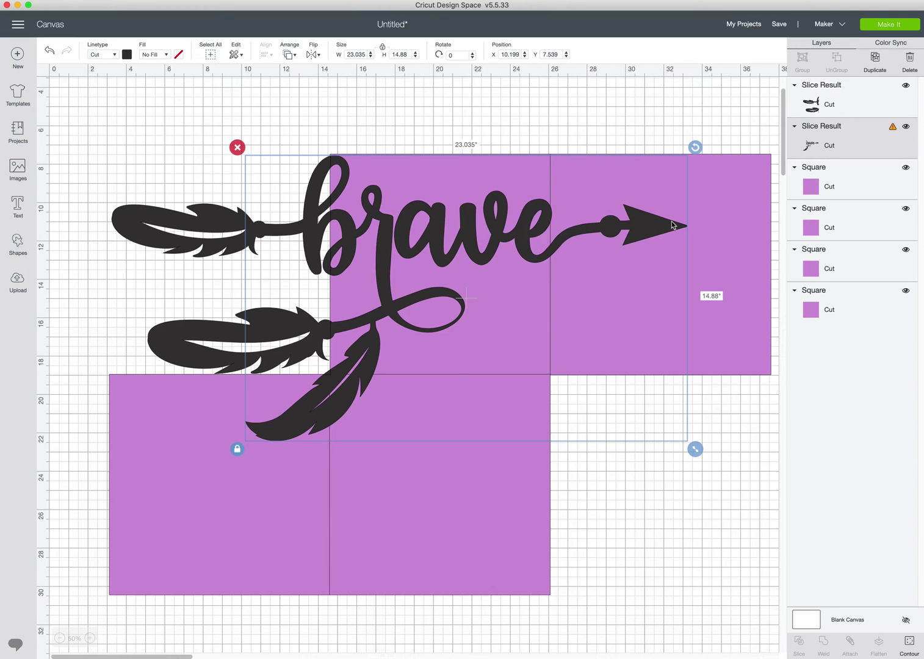
pyautogui.keyDown('shift'); pyautogui.click(819, 185); pyautogui.keyUp('shift')
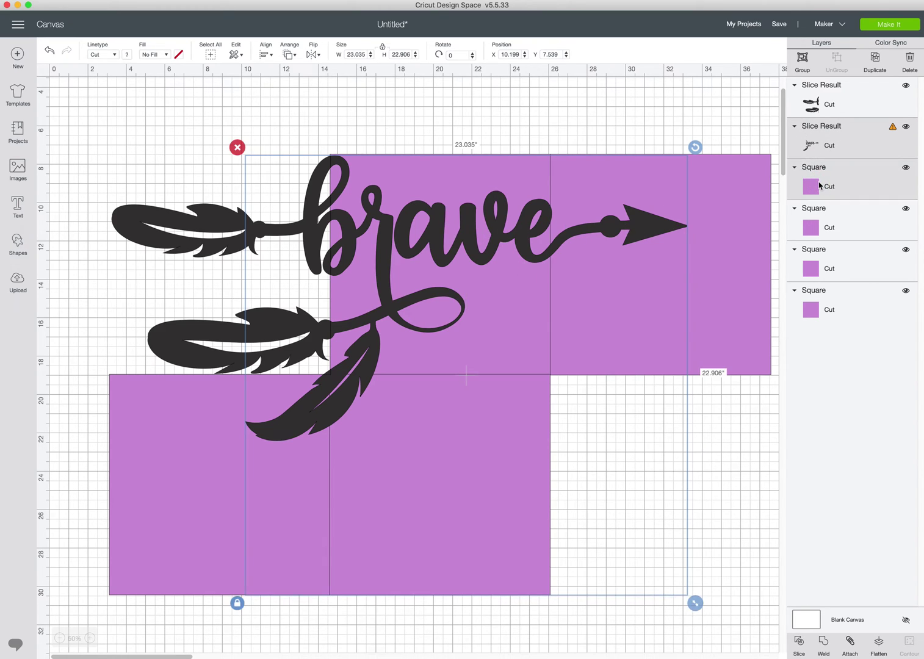
pyautogui.click(799, 642)
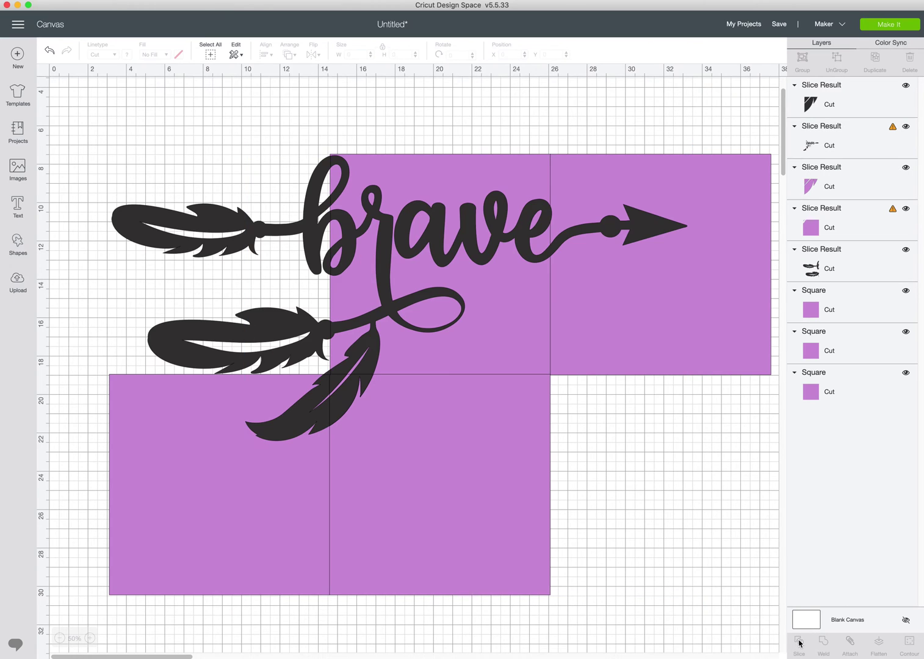
# Step: Delete the cut purple square and the small purple feather piece left by the lower-middle slice
pyautogui.click(825, 184)
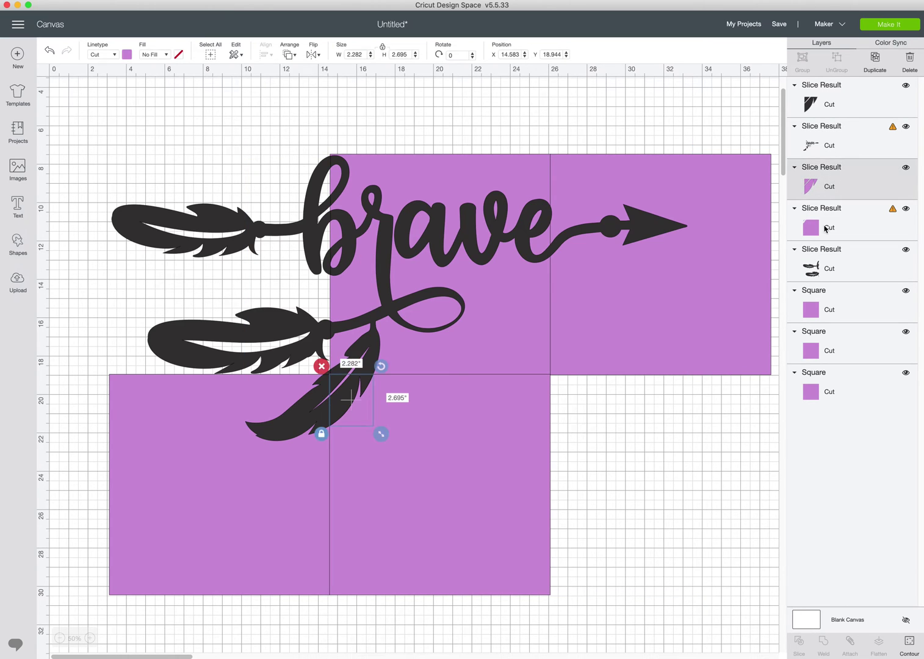
pyautogui.keyDown('shift'); pyautogui.click(824, 227); pyautogui.keyUp('shift')
pyautogui.rightClick(825, 227)
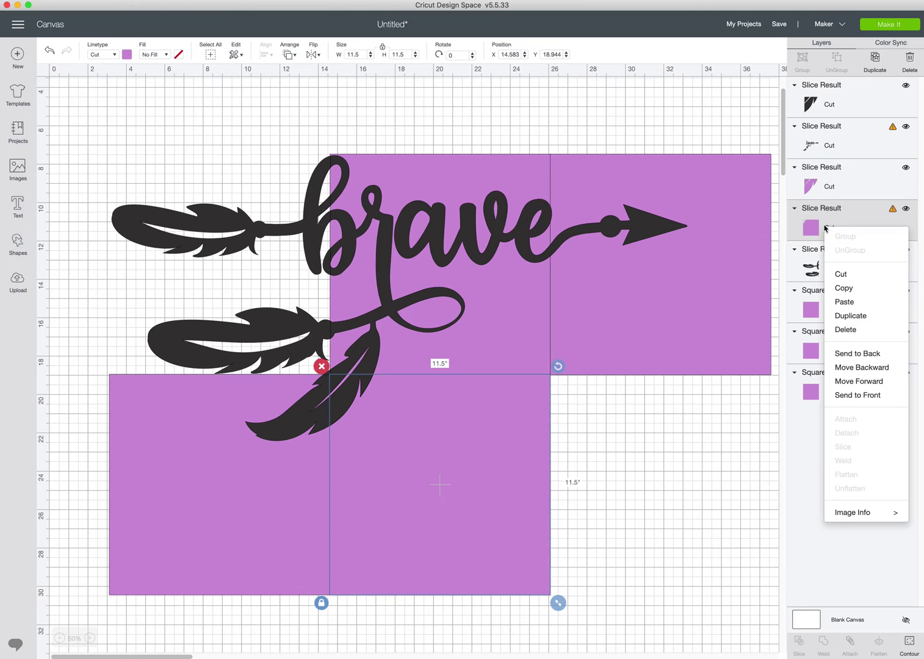
pyautogui.click(854, 330)
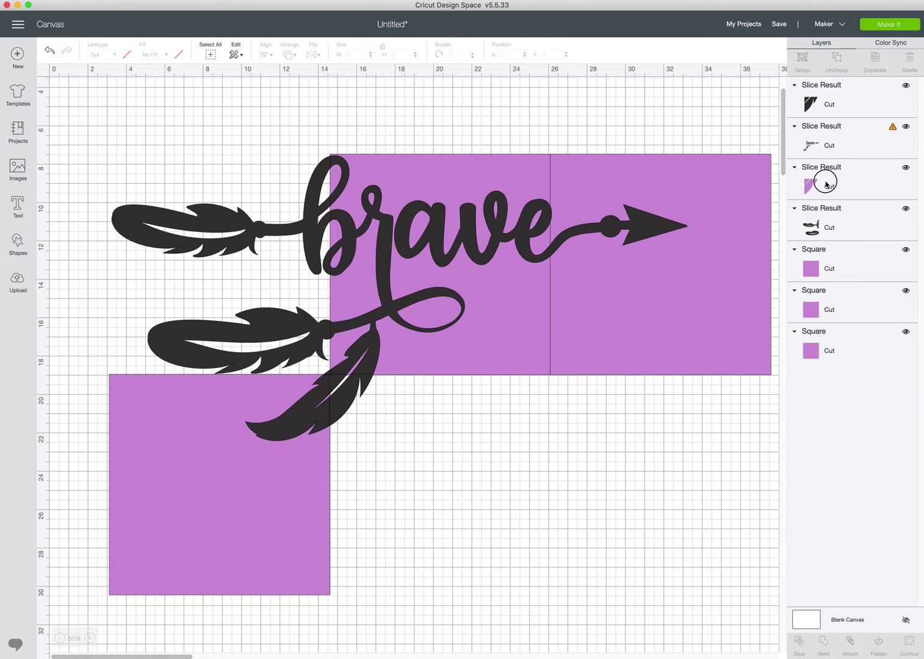
pyautogui.rightClick(825, 184)
pyautogui.click(856, 286)
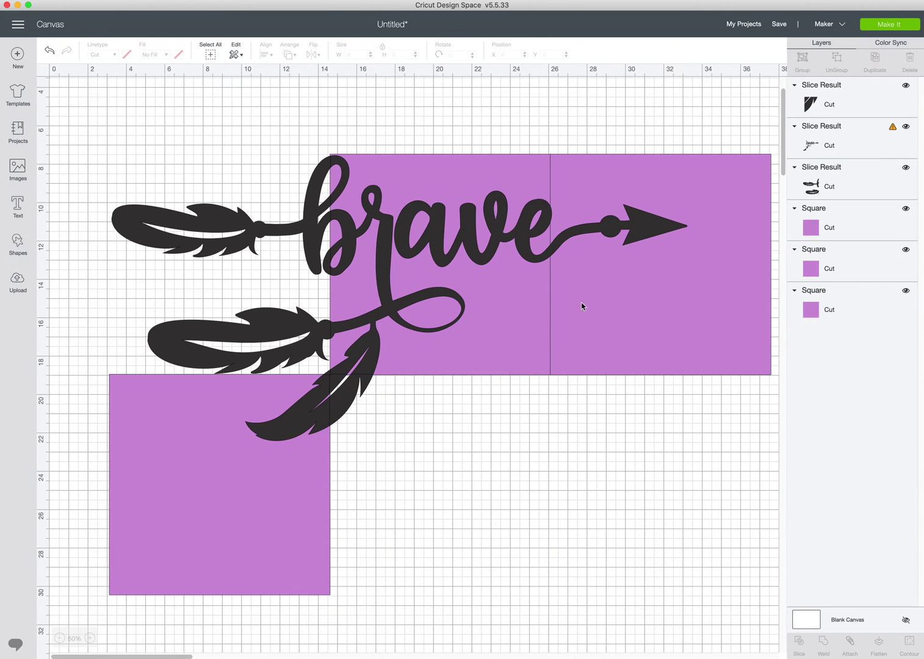
# Step: Slice the remaining brave arrow piece with the lower-left square under the feather tip
pyautogui.click(817, 144)
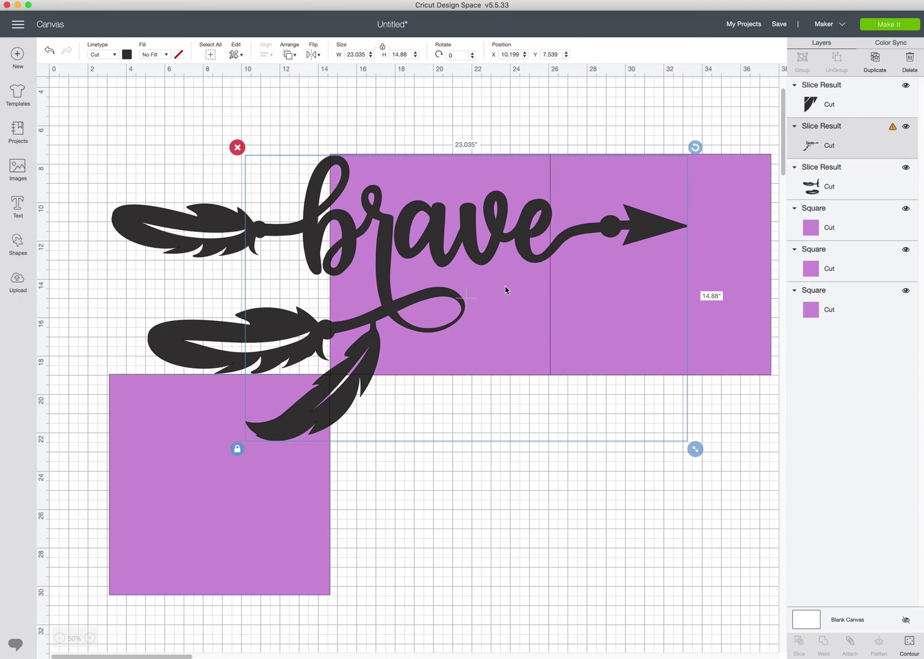
pyautogui.keyDown('shift'); pyautogui.click(814, 229); pyautogui.keyUp('shift')
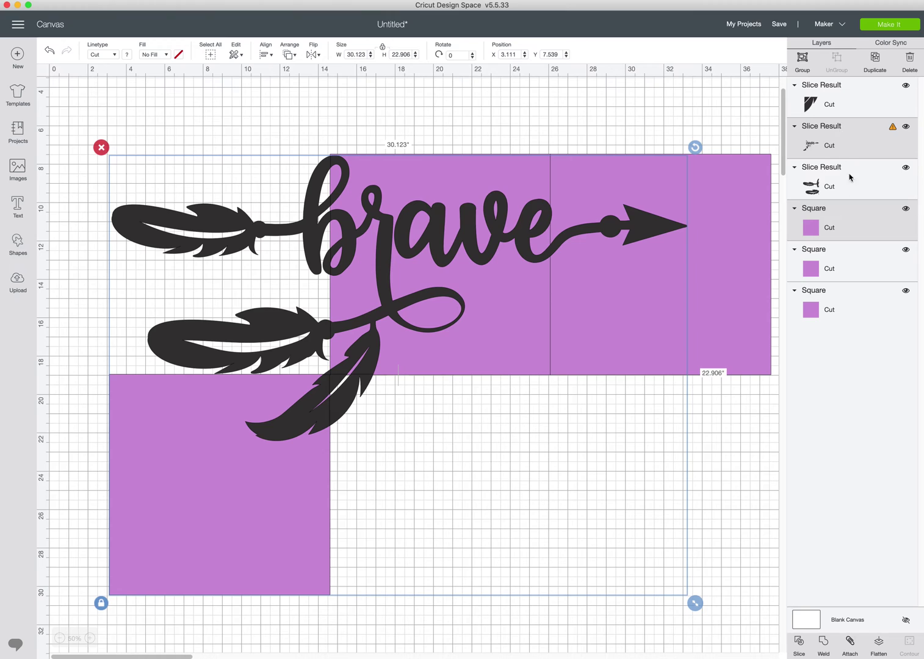
pyautogui.click(800, 650)
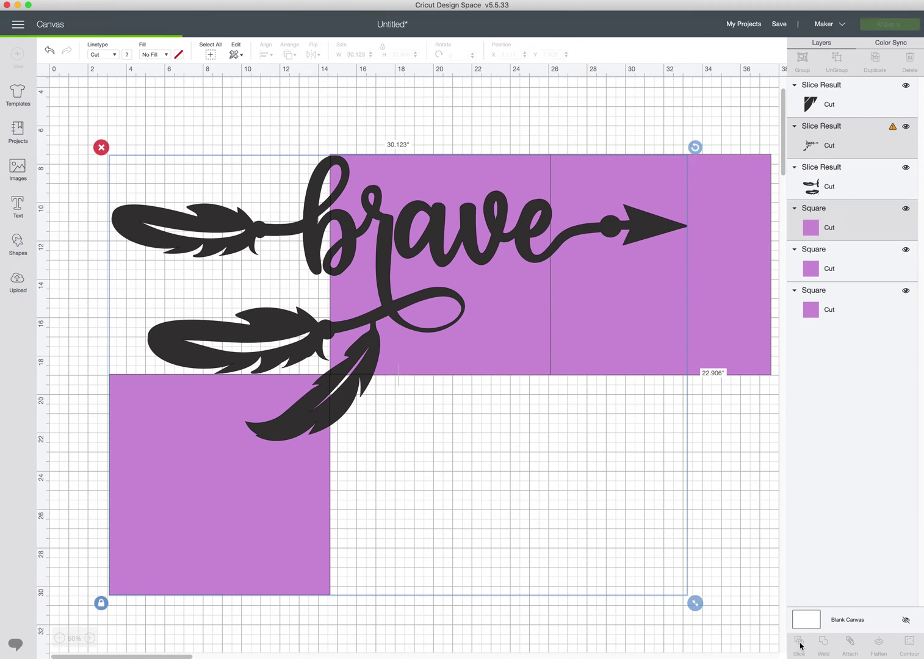
# Step: Delete the purple feather-tip piece and the cut purple square left by the lower-left slice
pyautogui.click(838, 187)
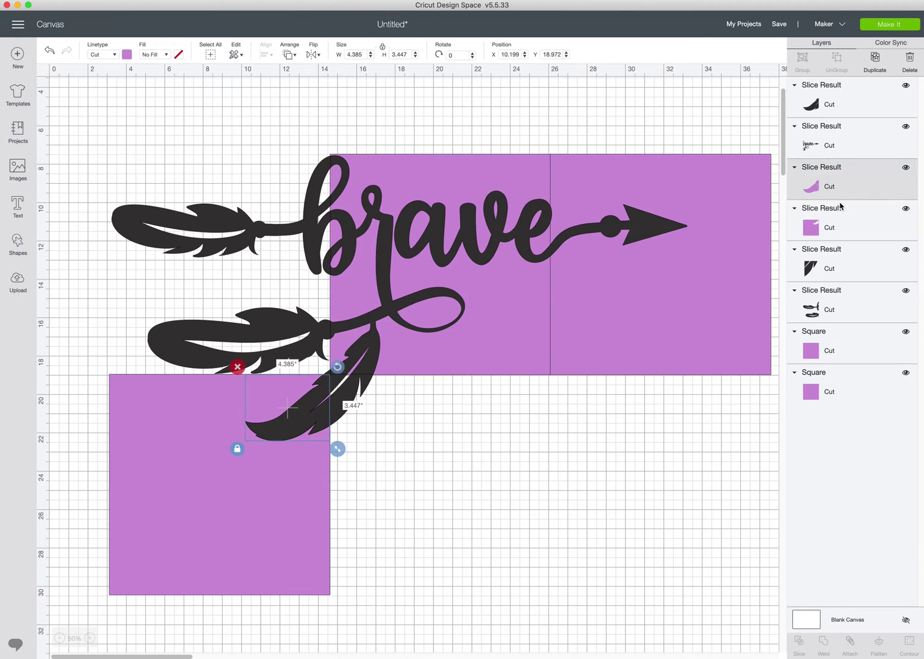
pyautogui.keyDown('shift'); pyautogui.click(834, 230); pyautogui.keyUp('shift')
pyautogui.press('Delete')
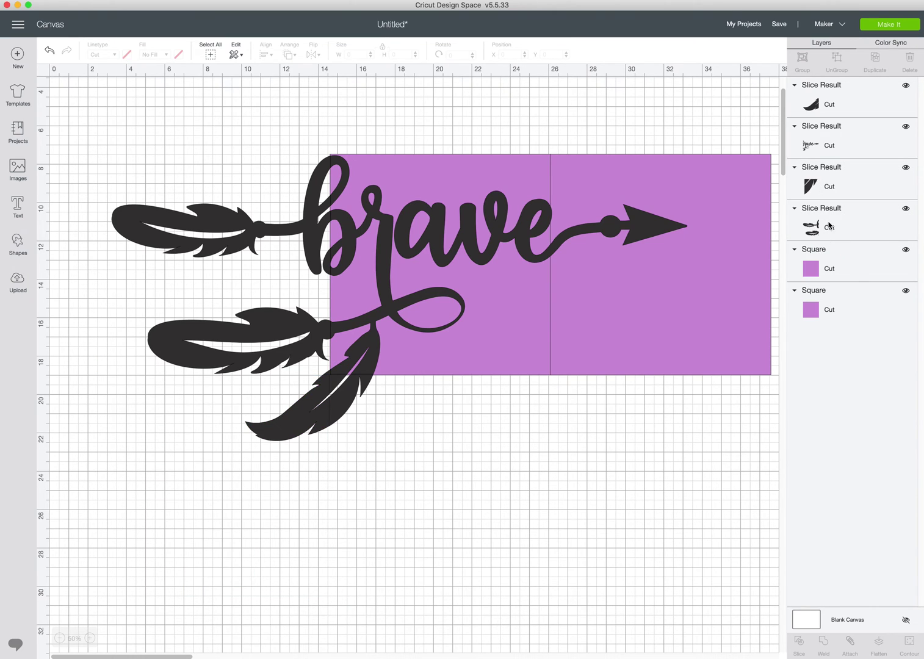
# Step: Slice the remaining brave arrow piece with the upper-right square behind the arrowhead
pyautogui.click(832, 142)
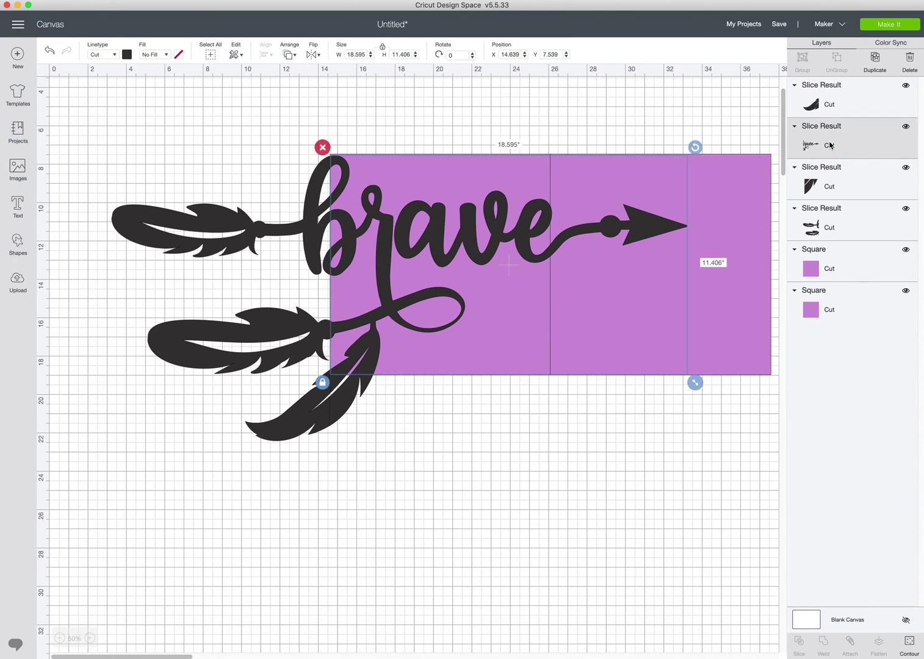
pyautogui.keyDown('shift'); pyautogui.click(823, 269); pyautogui.keyUp('shift')
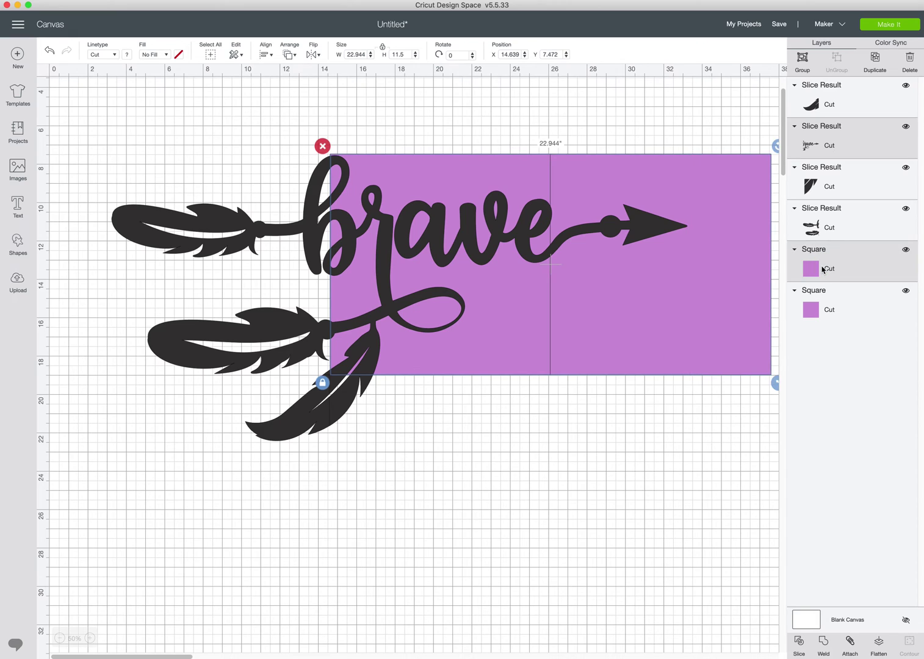
pyautogui.click(797, 643)
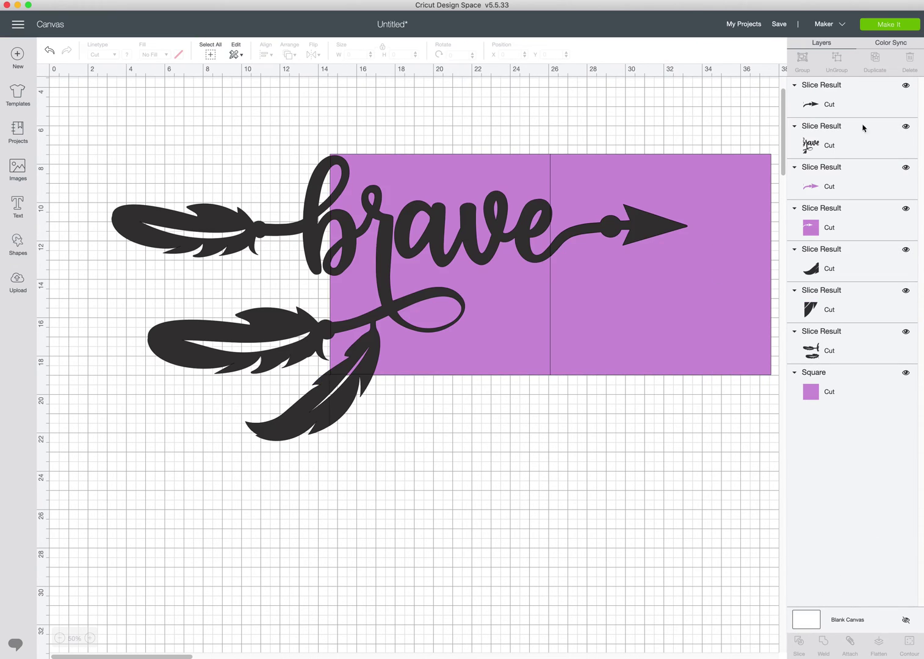
# Step: Delete the purple arrowhead piece and the cut purple square left by the upper-right slice
pyautogui.click(830, 194)
pyautogui.keyDown('shift'); pyautogui.click(833, 224); pyautogui.keyUp('shift')
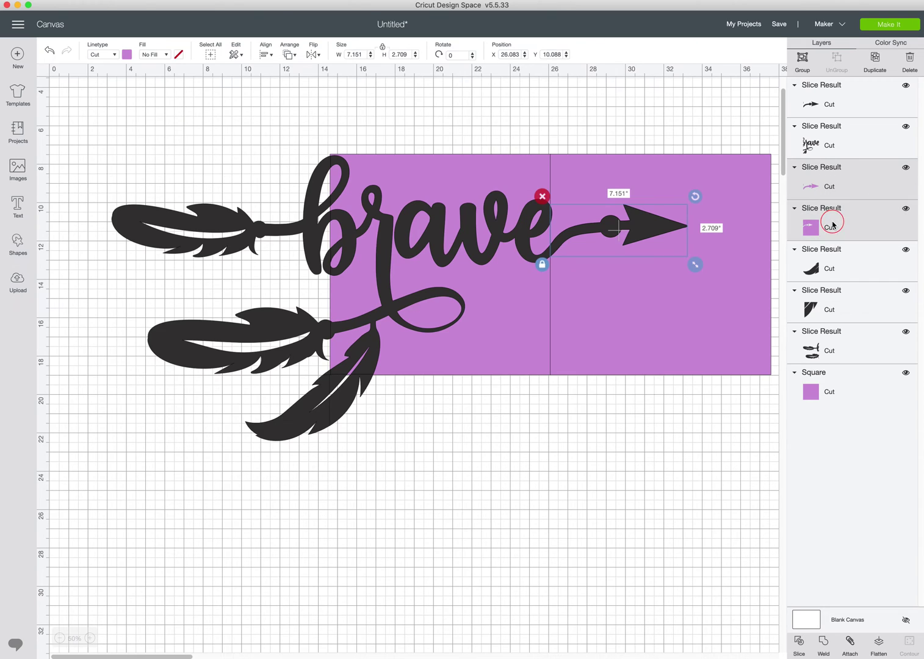
pyautogui.press('Delete')
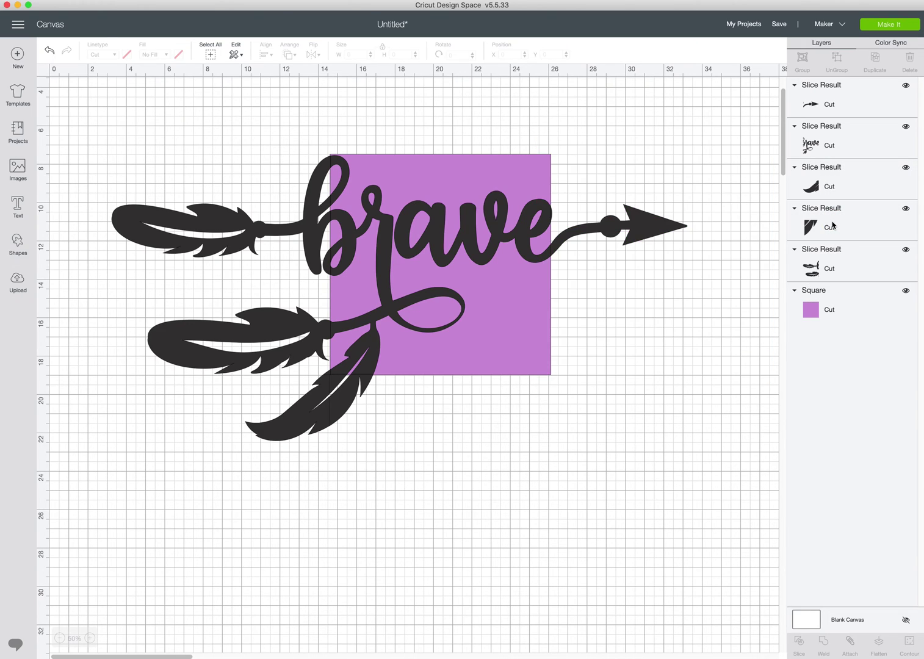
# Step: Slice the remaining brave lettering piece with the last purple square behind it
pyautogui.click(821, 144)
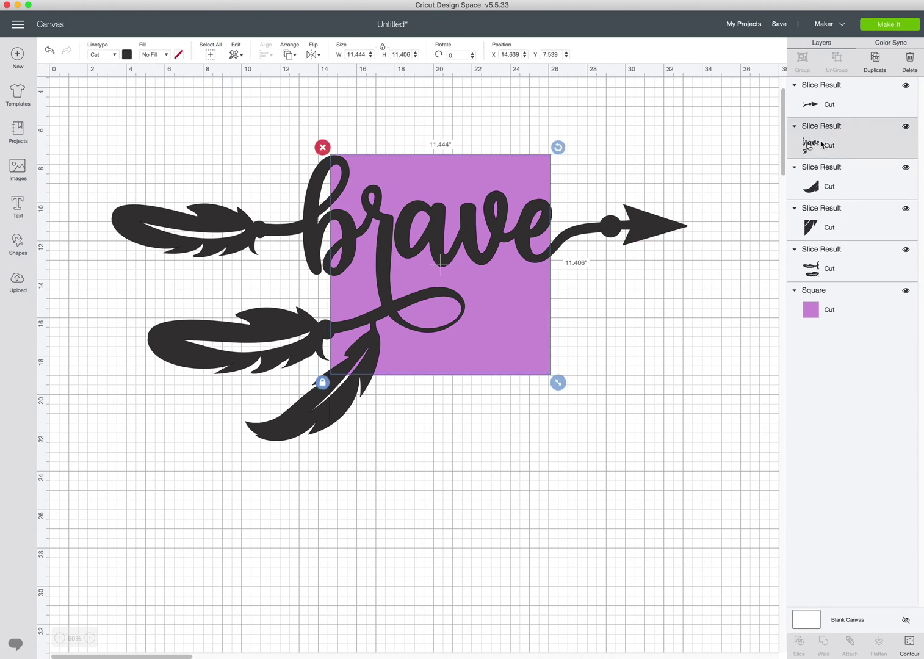
pyautogui.keyDown('shift'); pyautogui.click(815, 312); pyautogui.keyUp('shift')
pyautogui.click(798, 643)
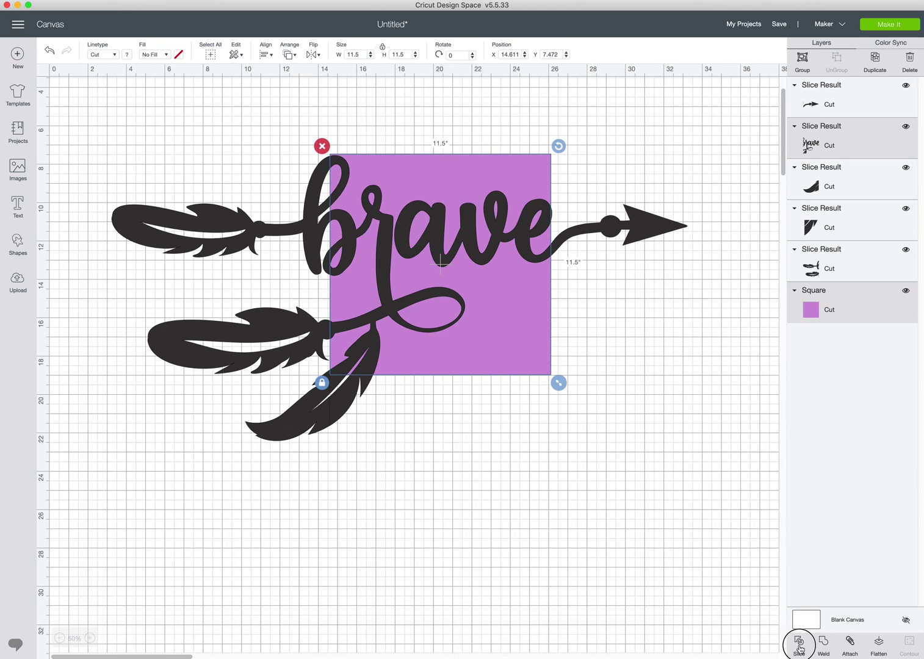
# Step: Delete the purple brave lettering and the cut purple square left by the final slice
pyautogui.click(825, 147)
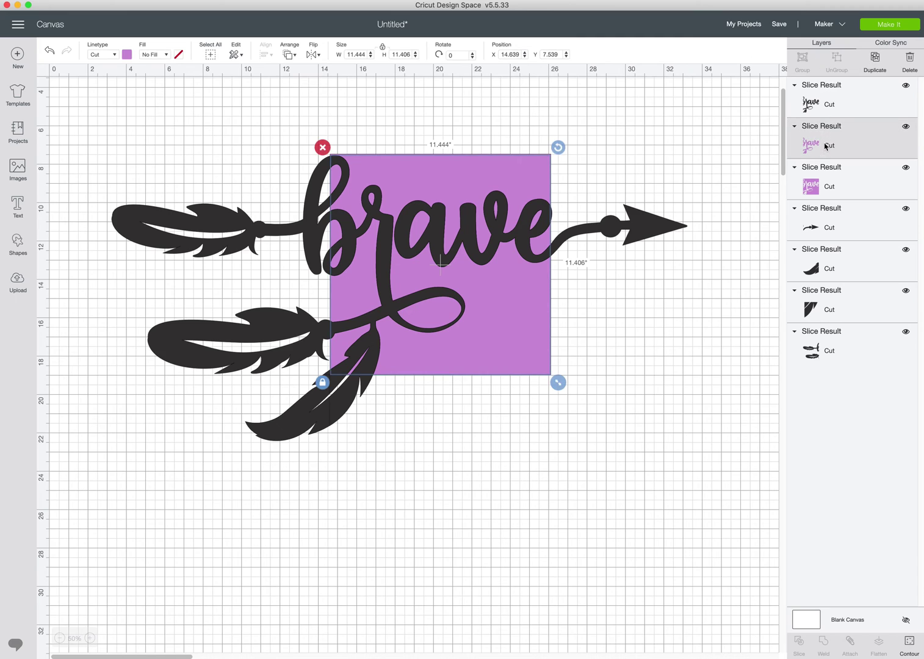
pyautogui.keyDown('shift'); pyautogui.click(829, 188); pyautogui.keyUp('shift')
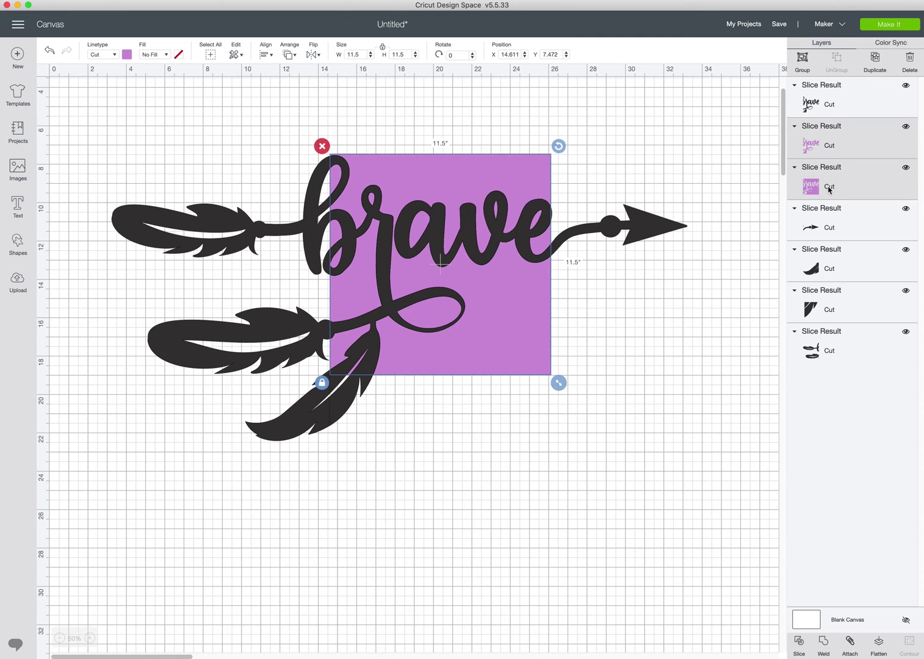
pyautogui.click(909, 59)
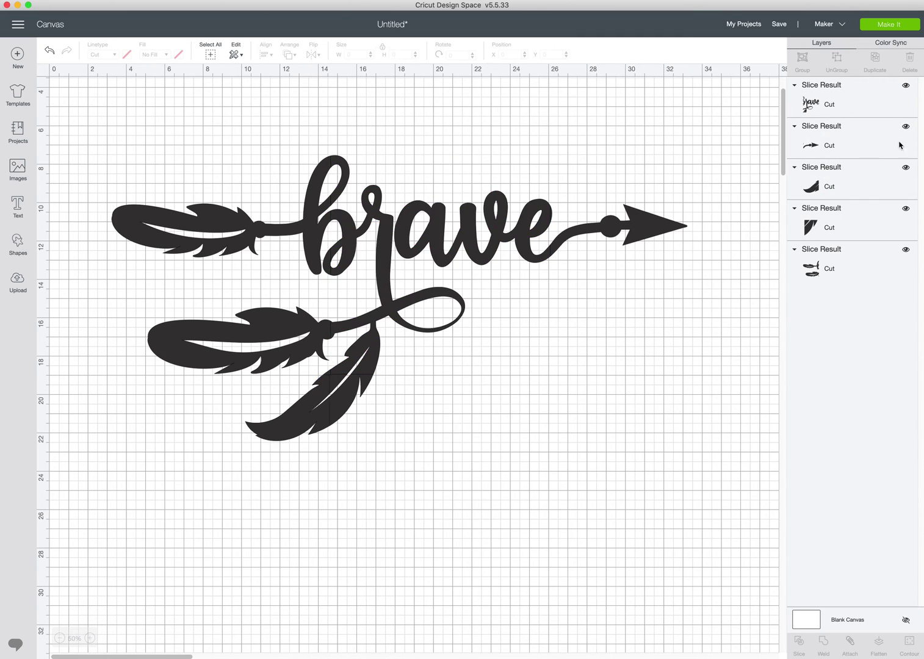
# Step: Select all the sliced black pieces, send the project to mat preparation, and view the layouts of mats 2 and 3
pyautogui.moveTo(99, 115); pyautogui.dragTo(753, 498)
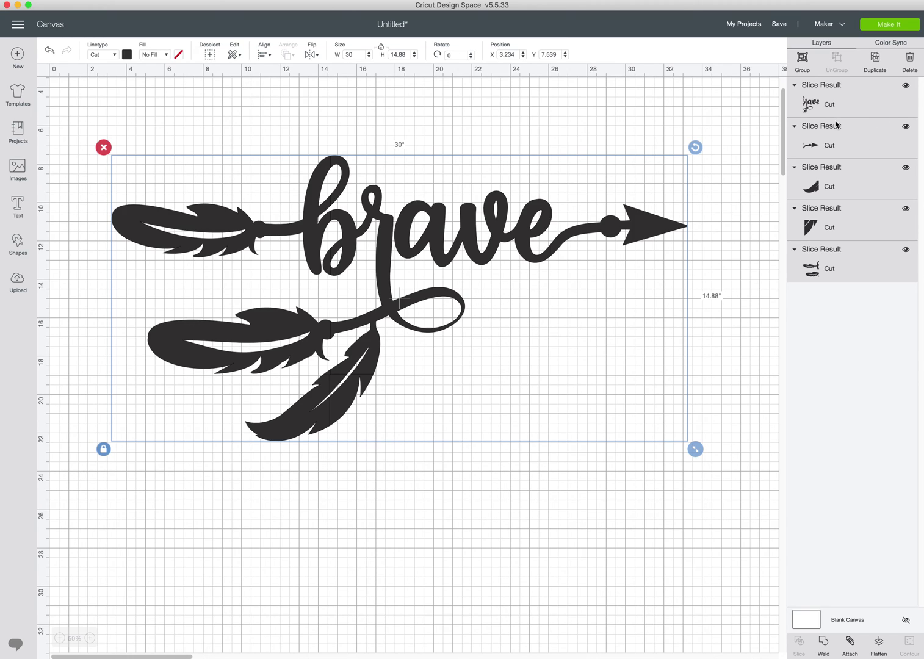
pyautogui.click(884, 25)
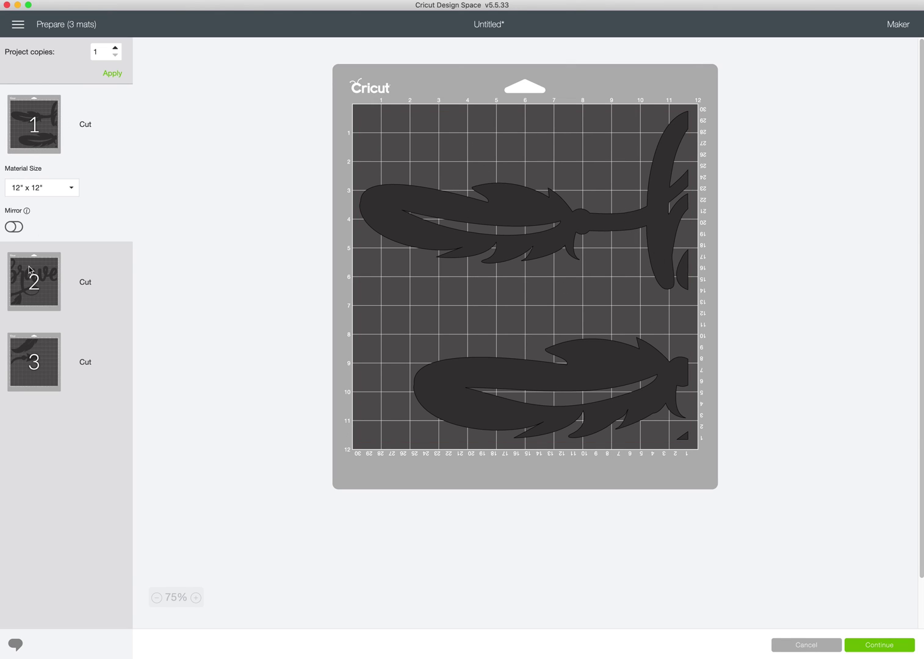
pyautogui.click(34, 286)
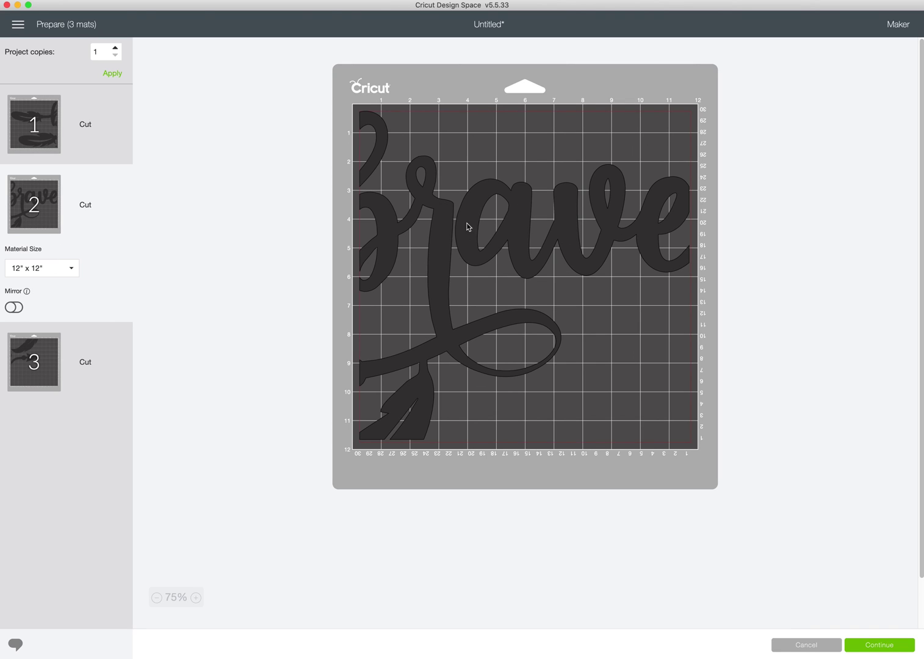
pyautogui.click(35, 366)
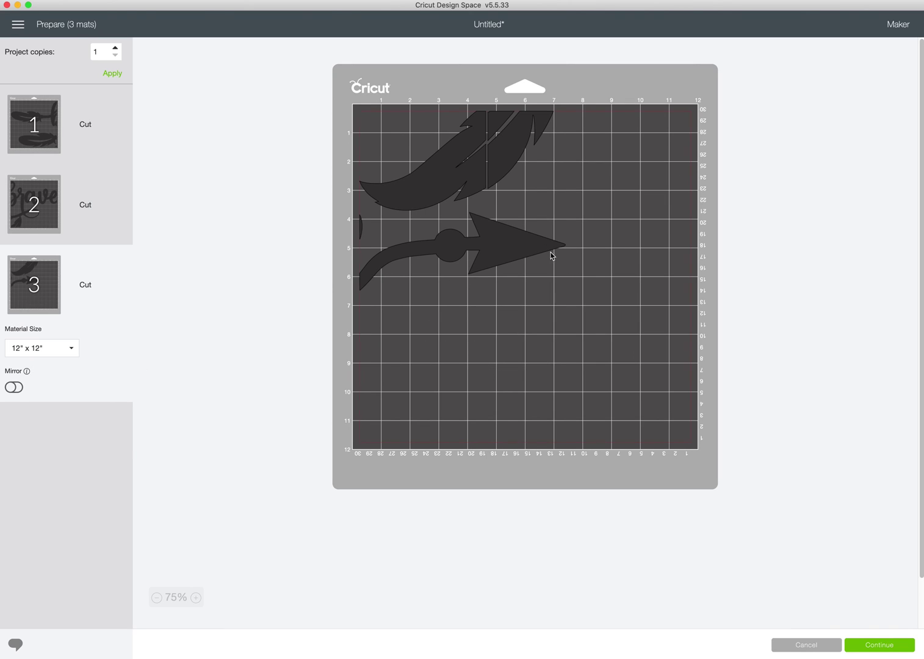